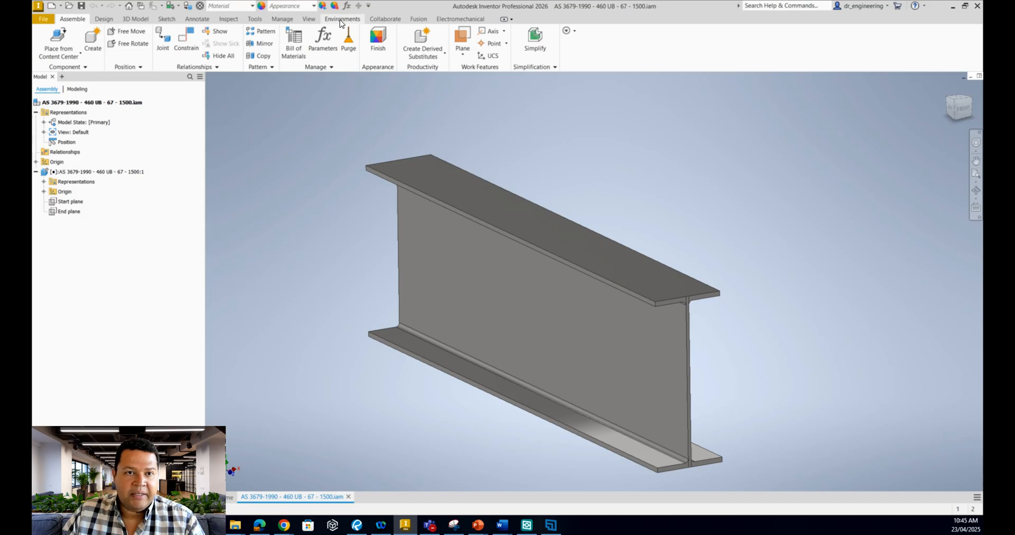
Enter the Autodesk Inventor Nastran environment and start a new solid idealization with the type Solid Elements
click(342, 19)
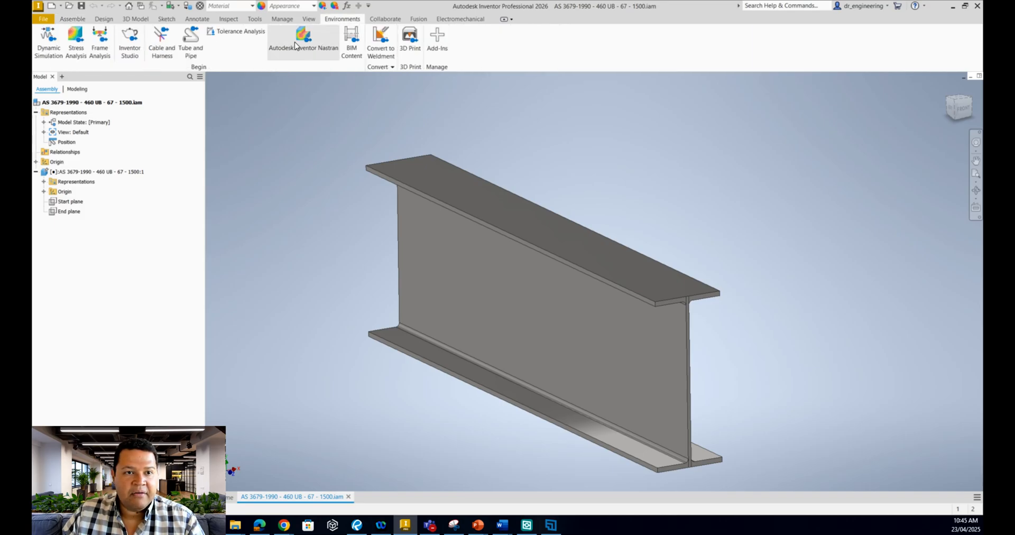
click(304, 53)
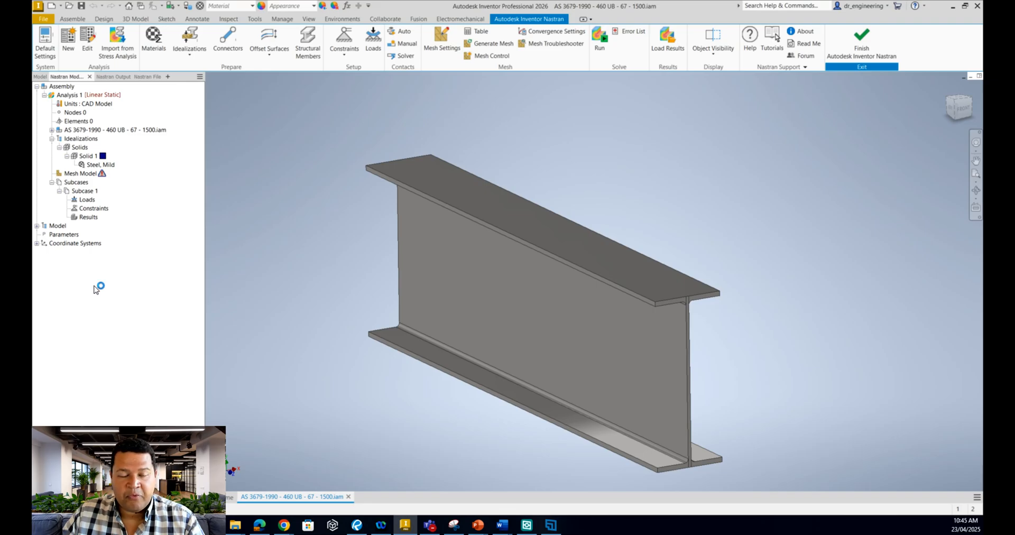
right_click(82, 150)
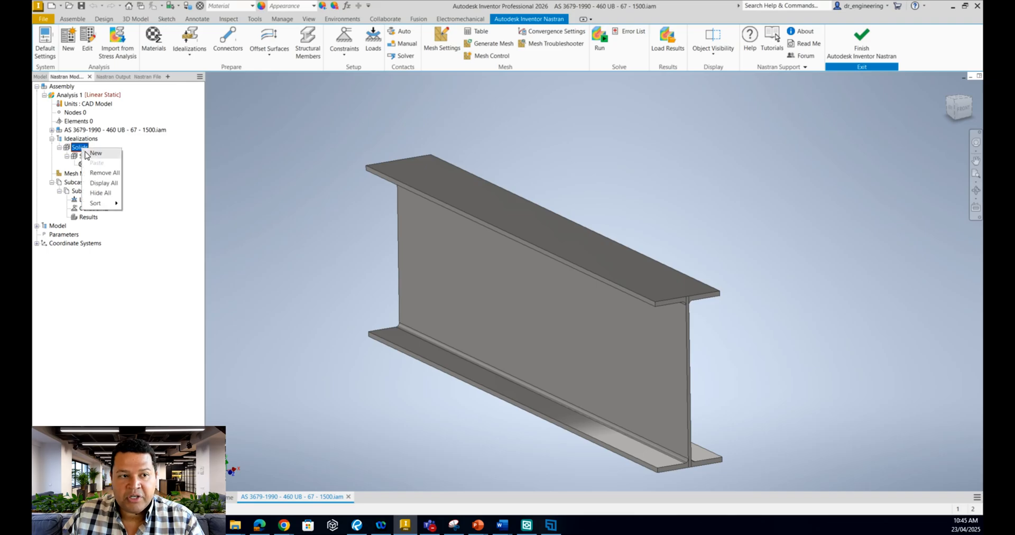
click(97, 157)
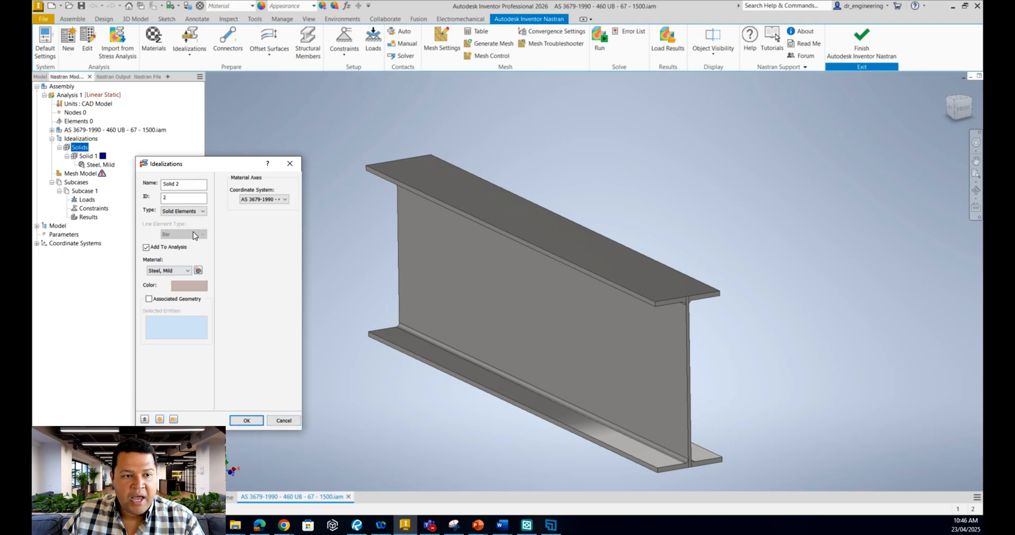
drag(187, 167, 233, 166)
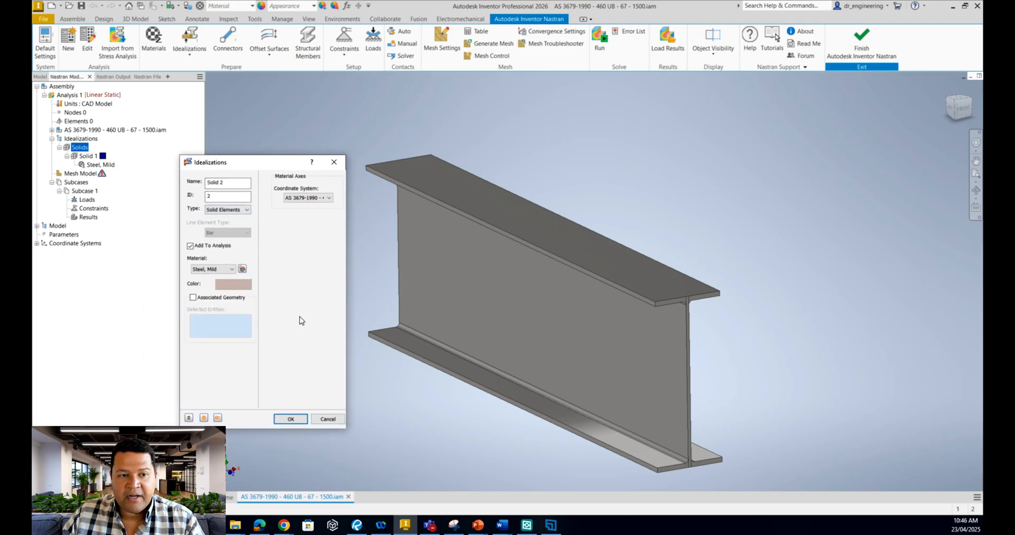
click(216, 211)
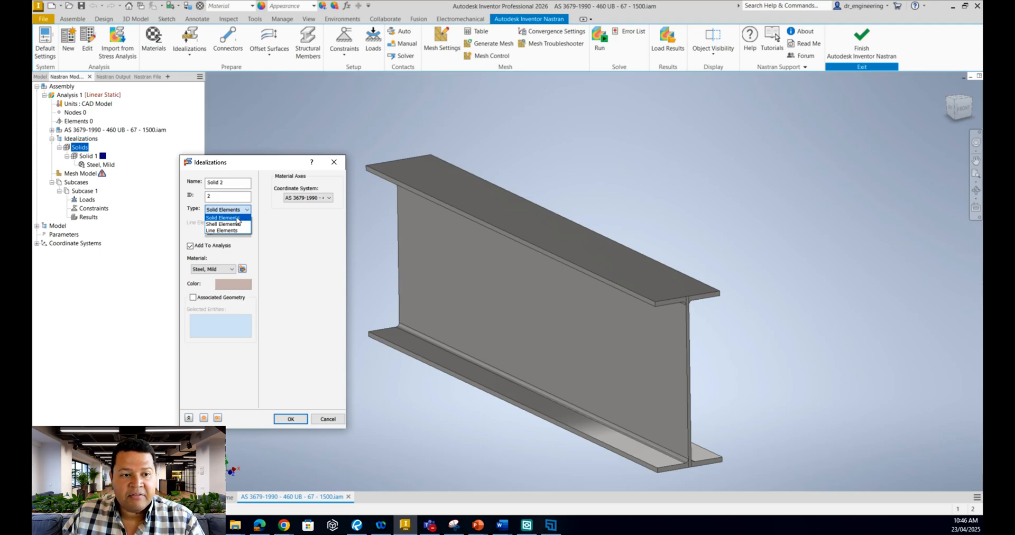
click(237, 218)
click(239, 210)
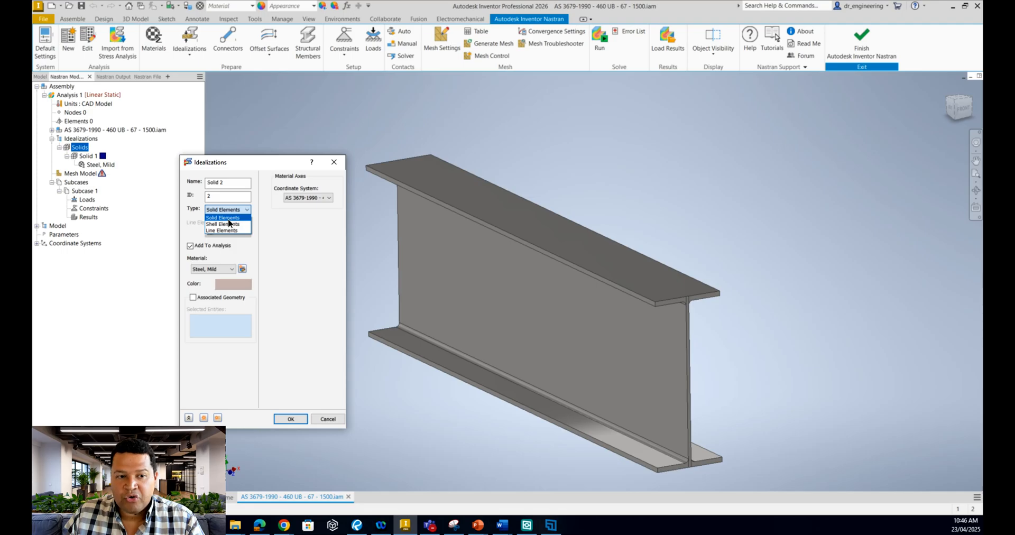
click(229, 218)
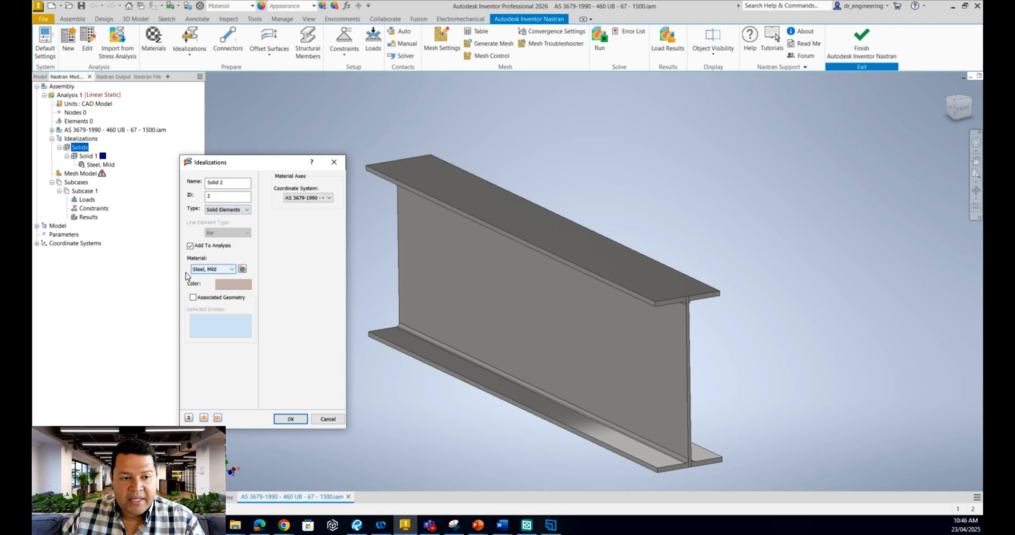
Assign the Steel - Mild material from the Autodesk Material Library to the new idealization
click(243, 270)
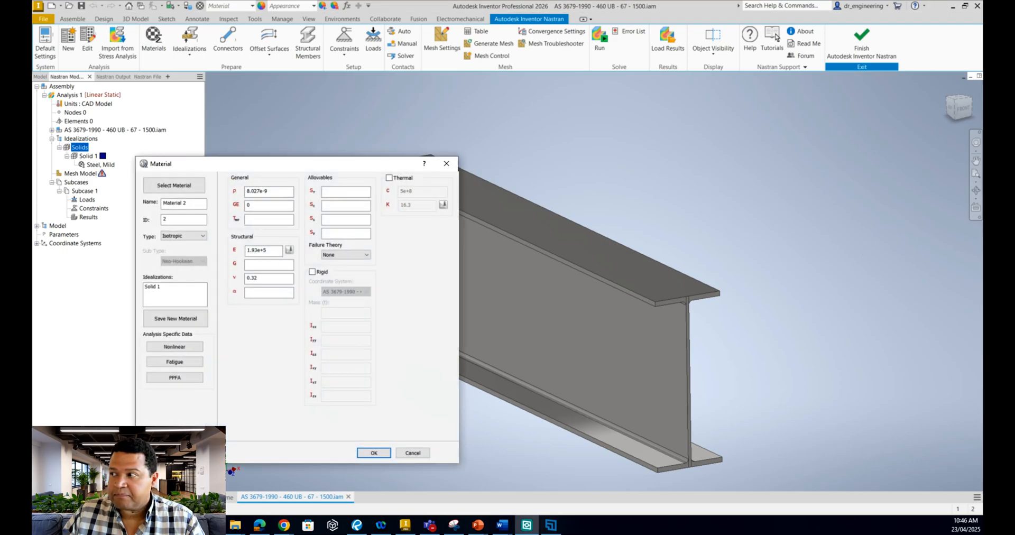
click(177, 190)
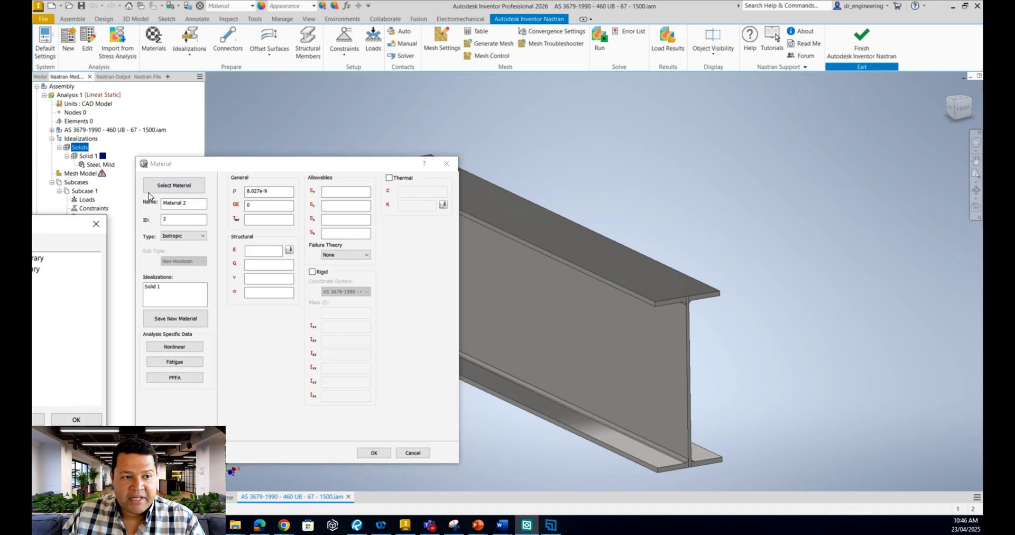
drag(57, 231, 677, 194)
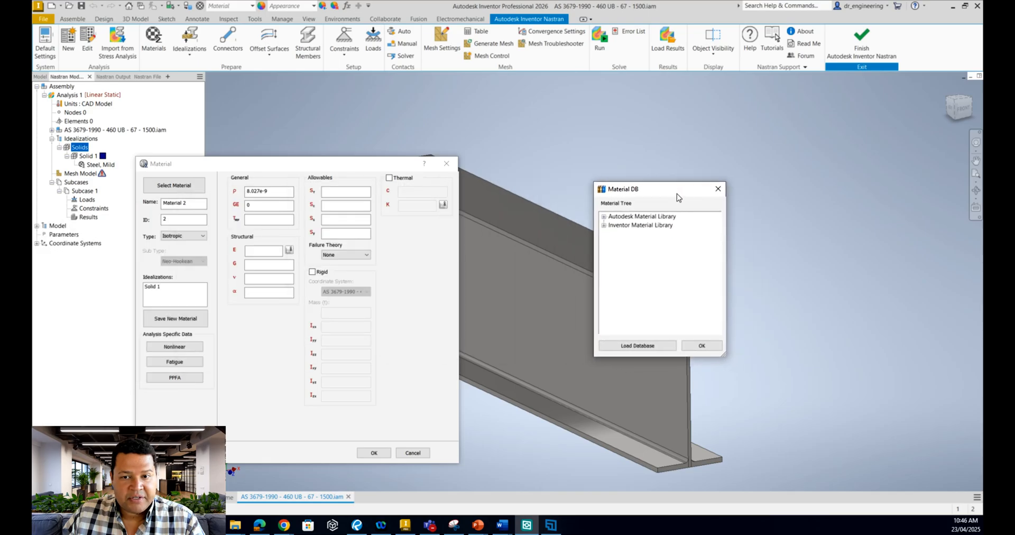
click(604, 217)
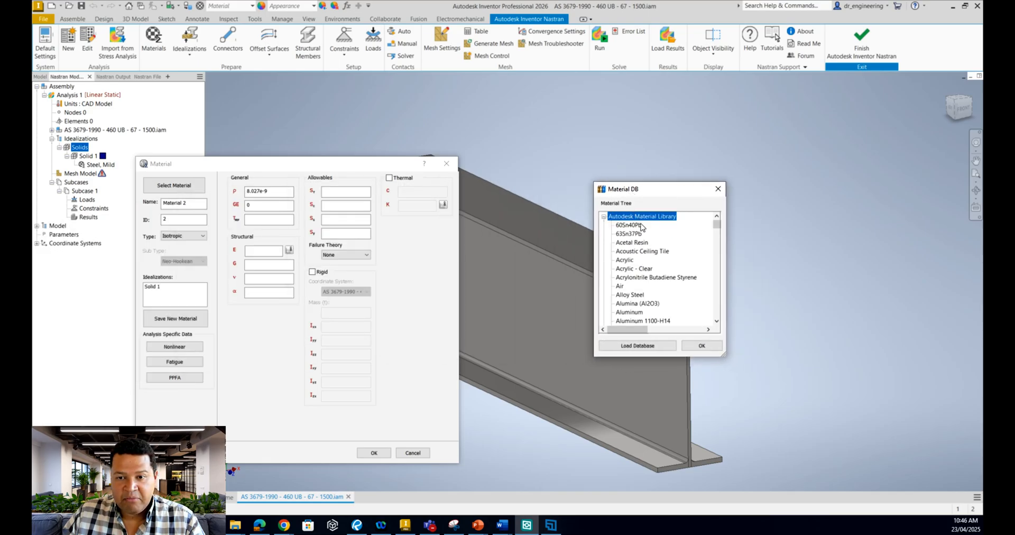
scroll(659, 257, down, 3)
scroll(660, 258, down, 5)
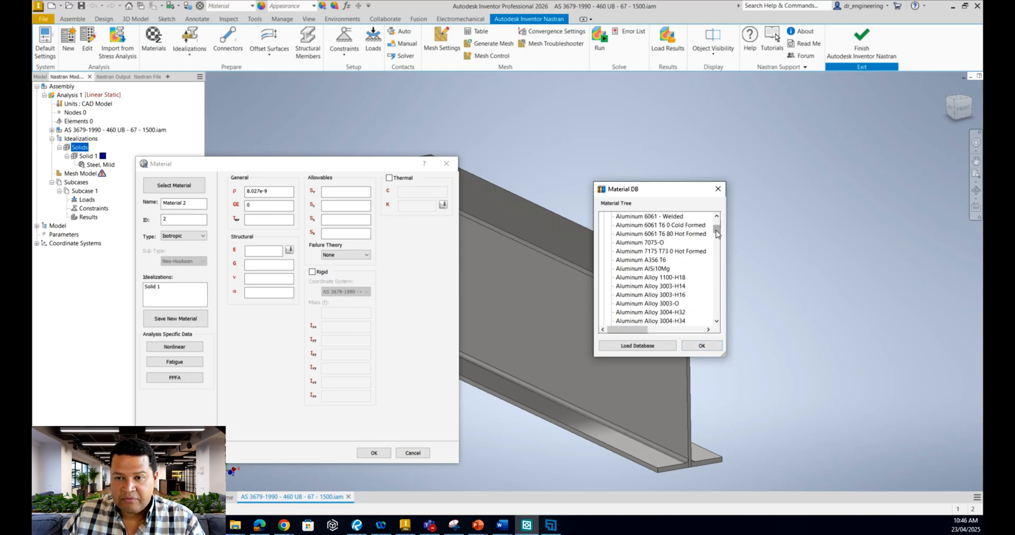
drag(716, 230, 723, 291)
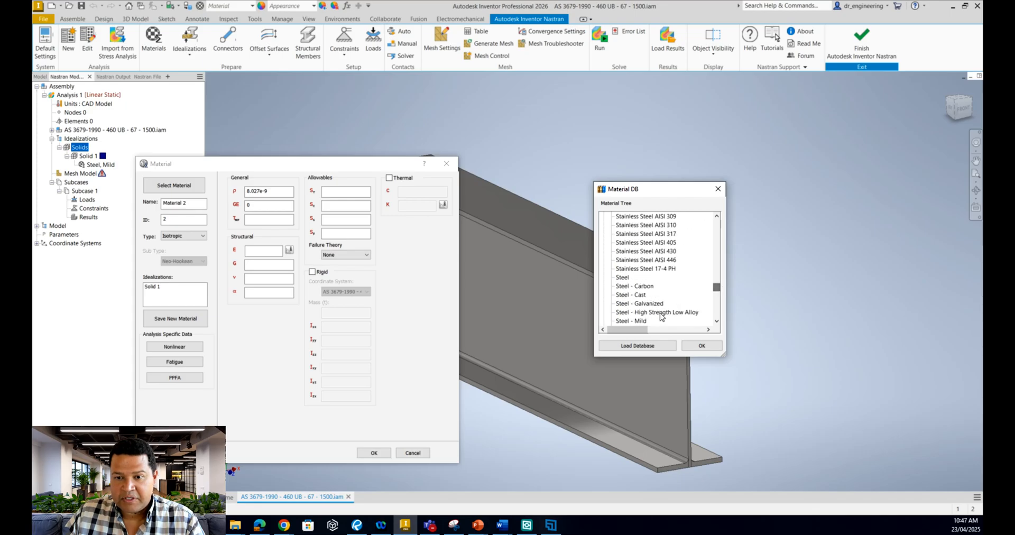
click(701, 347)
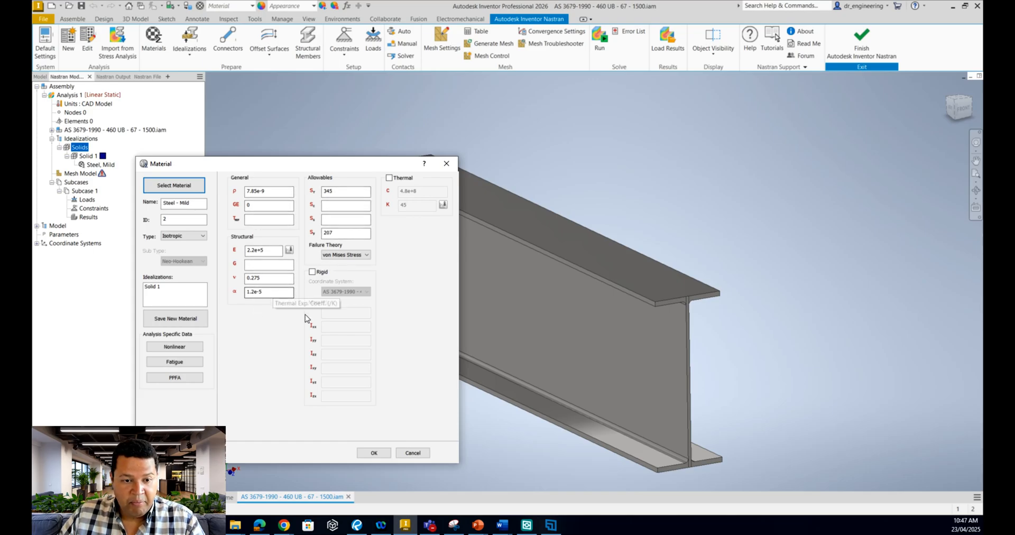
click(374, 453)
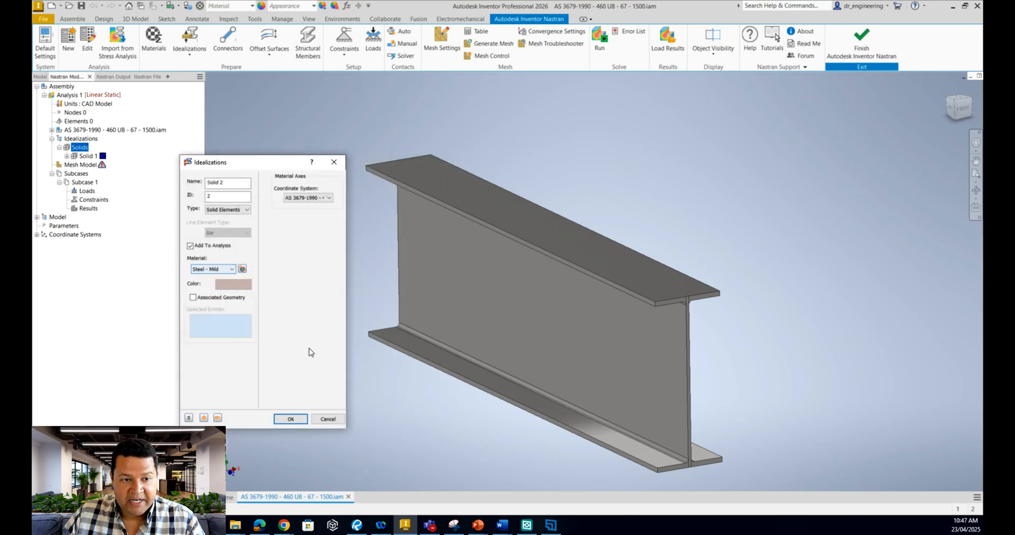
Associate the I-beam body with the idealization and accept removing the earlier idealization that uses the same geometry
click(193, 298)
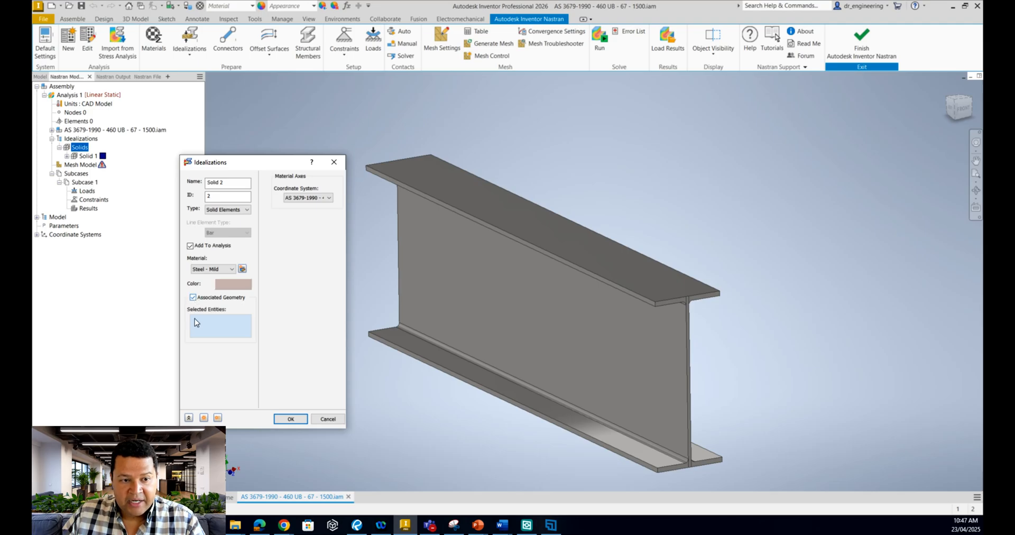
click(515, 298)
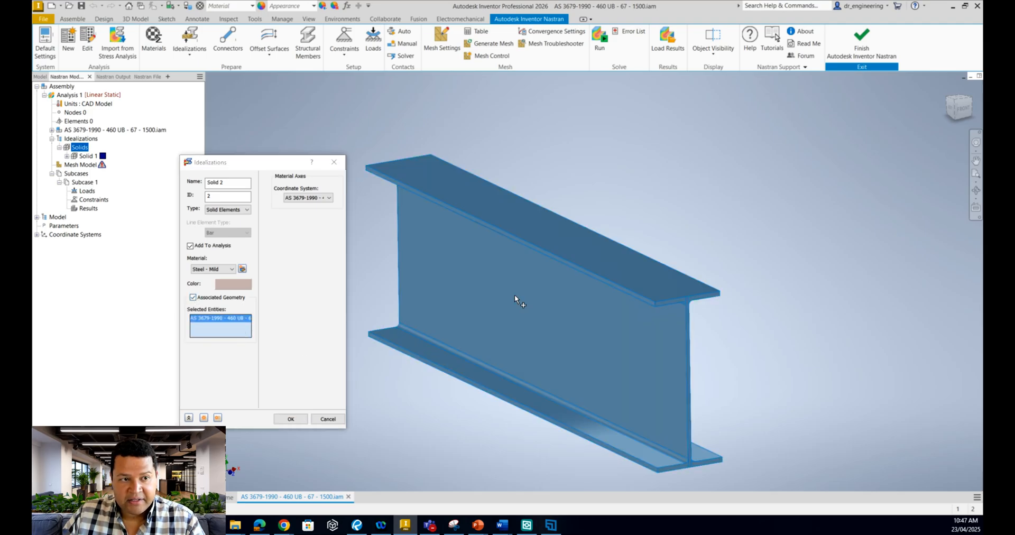
click(292, 420)
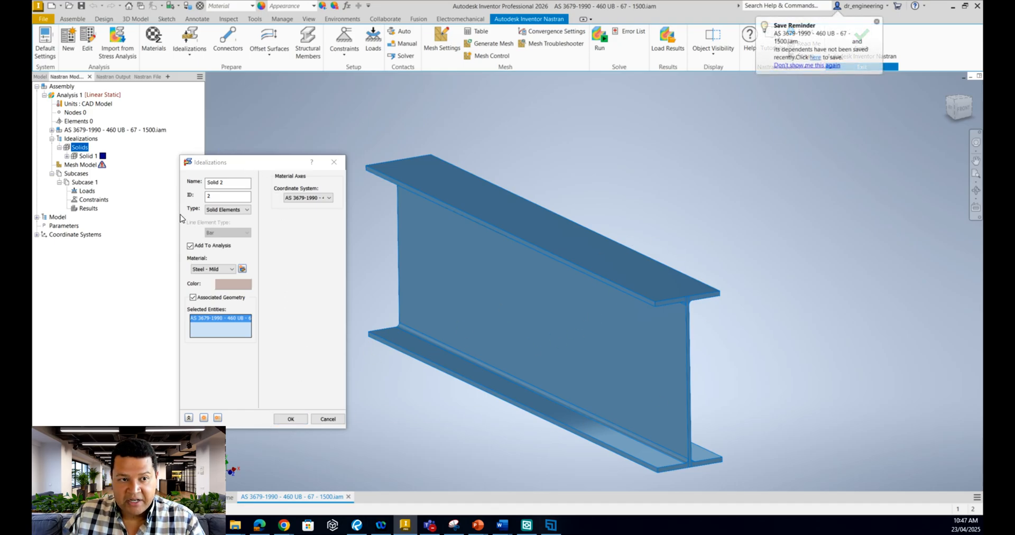
click(292, 419)
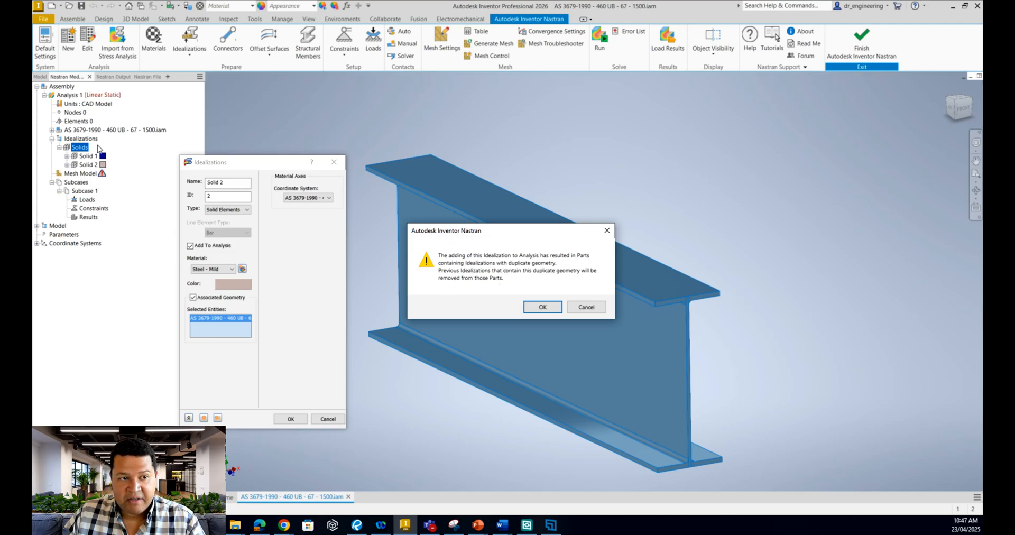
click(543, 307)
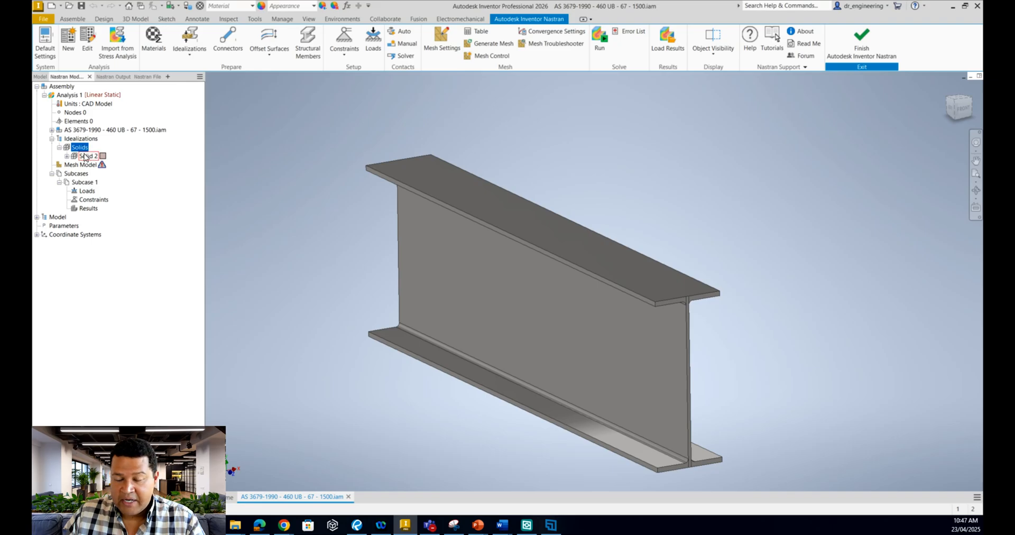
click(67, 157)
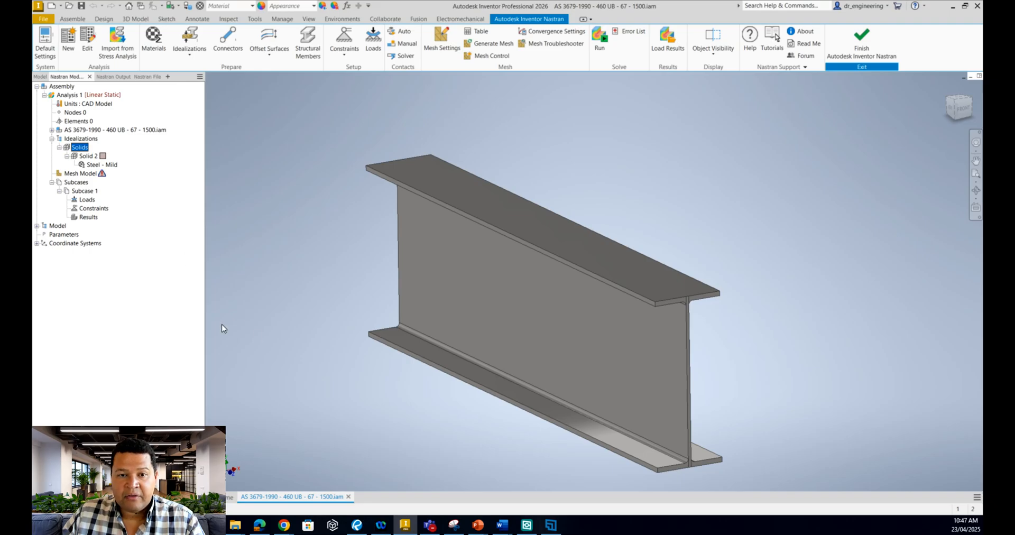
Create a structural constraint fixing all translations and rotations on the I-shaped end face of the beam, with its symbols displayed
click(834, 203)
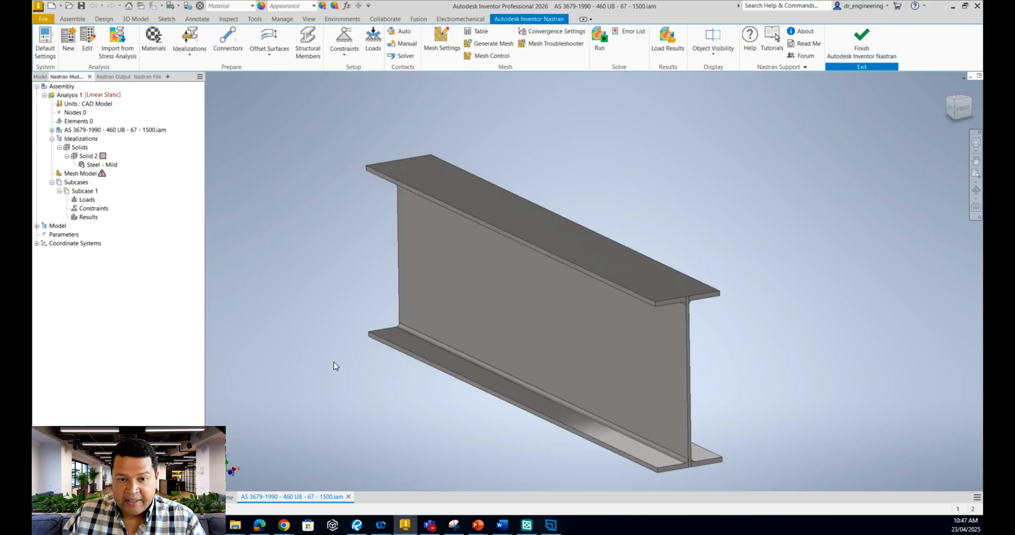
shift+middle_drag(385, 426, 361, 262)
shift+middle_drag(367, 306, 784, 270)
shift+middle_drag(780, 420, 762, 280)
shift+middle_drag(748, 317, 187, 217)
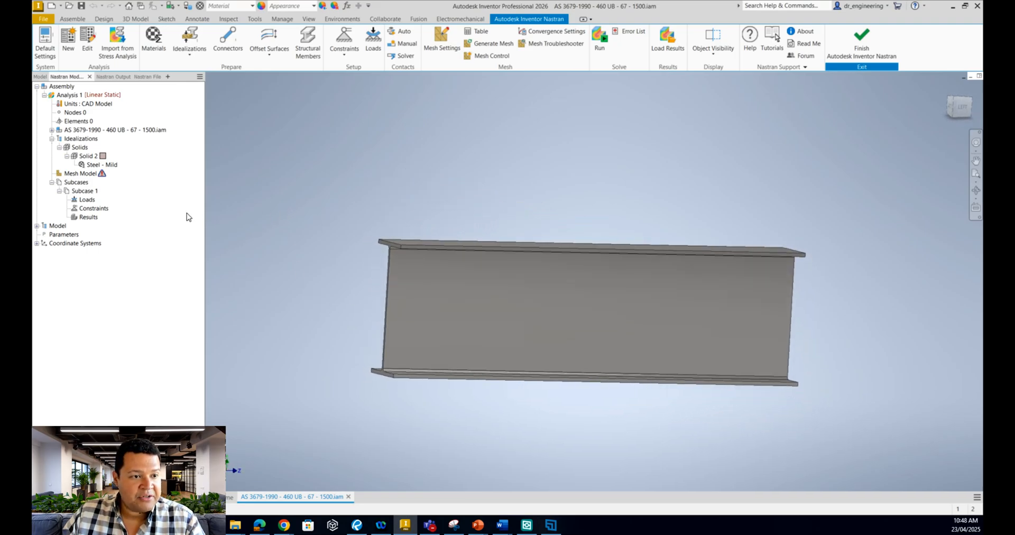
right_click(98, 212)
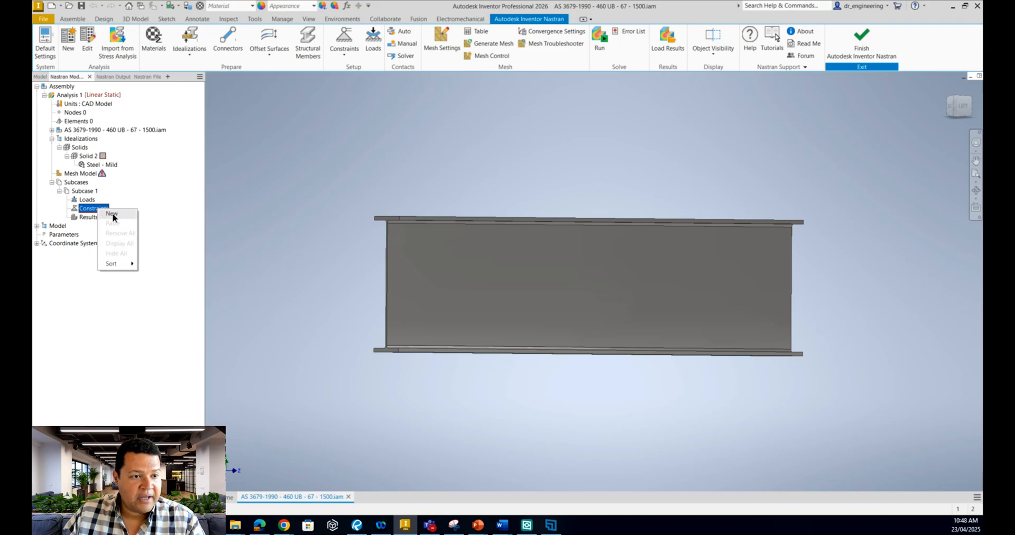
click(112, 217)
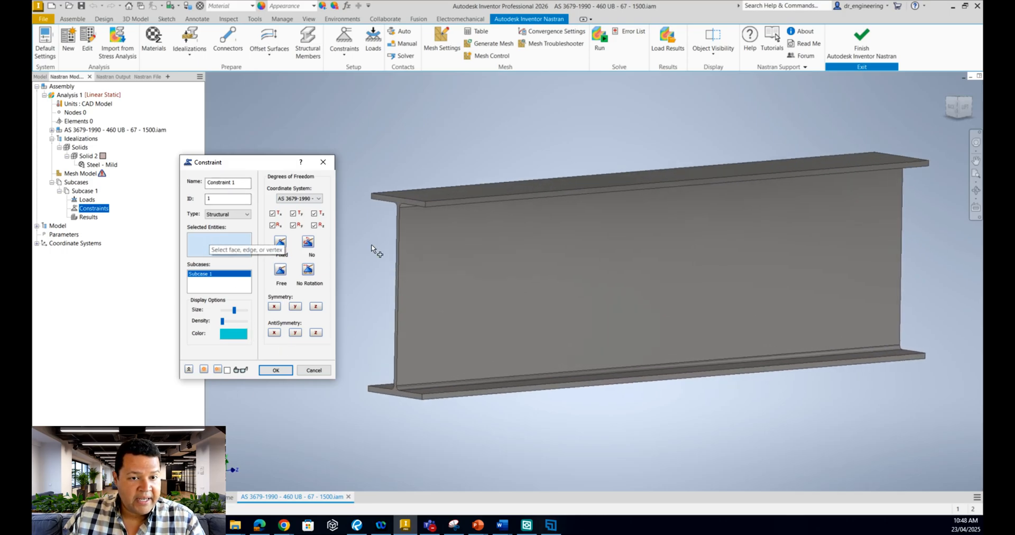
scroll(405, 176, up, 3)
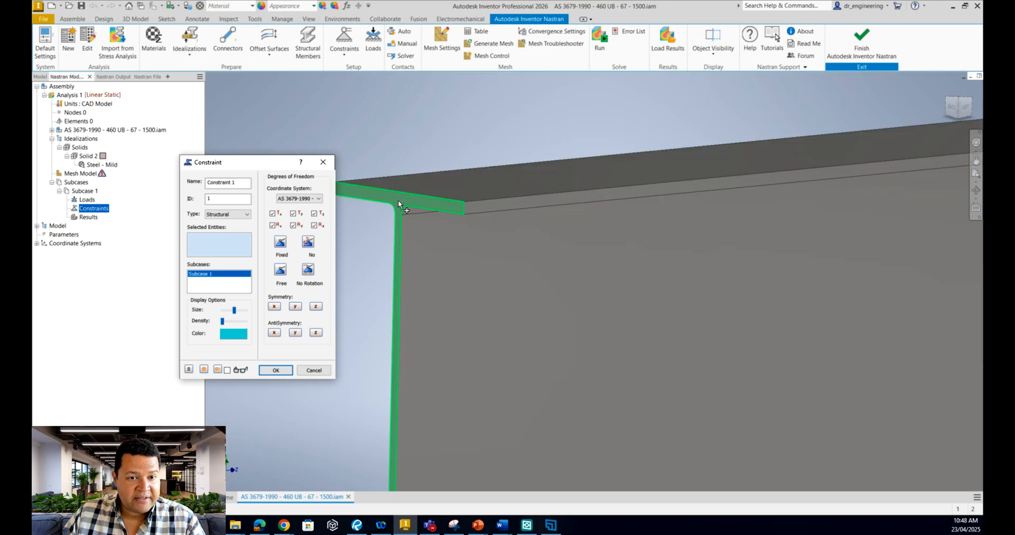
click(398, 201)
scroll(495, 210, down, 5)
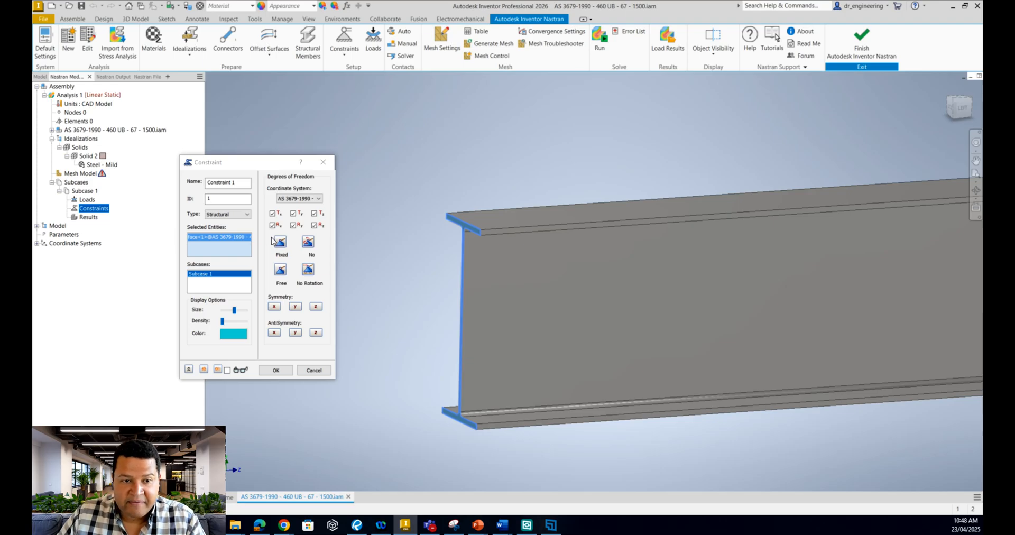
shift+middle_drag(280, 383, 275, 388)
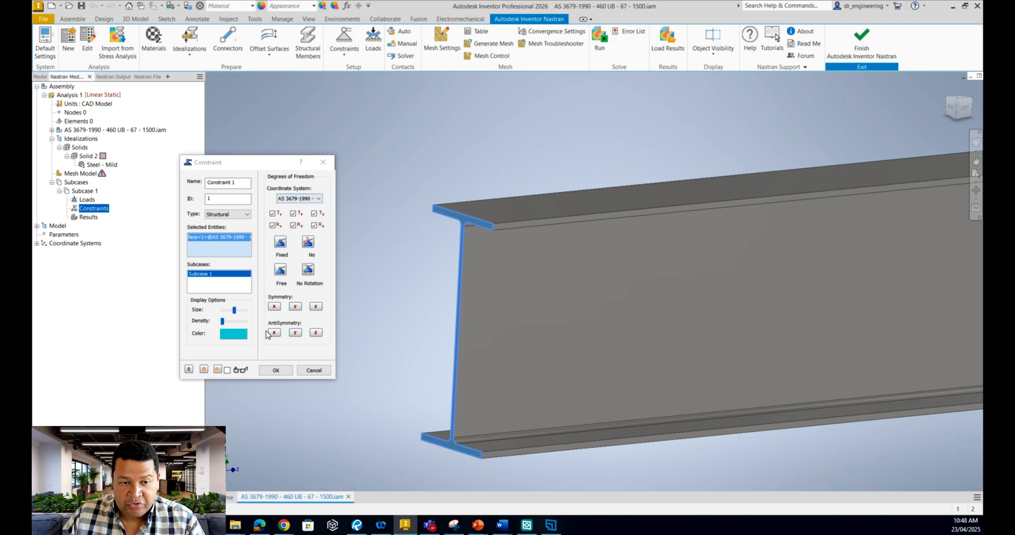
click(228, 370)
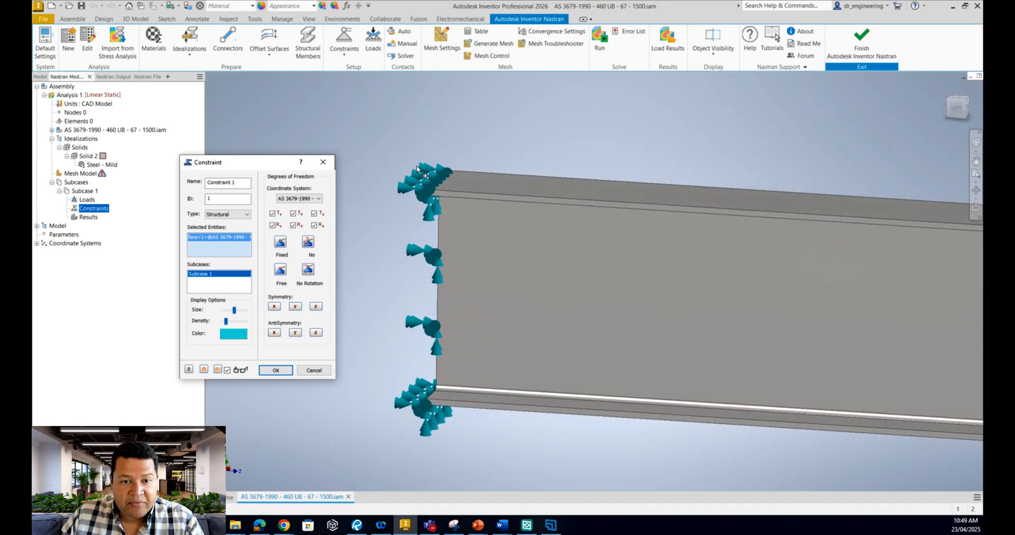
click(278, 370)
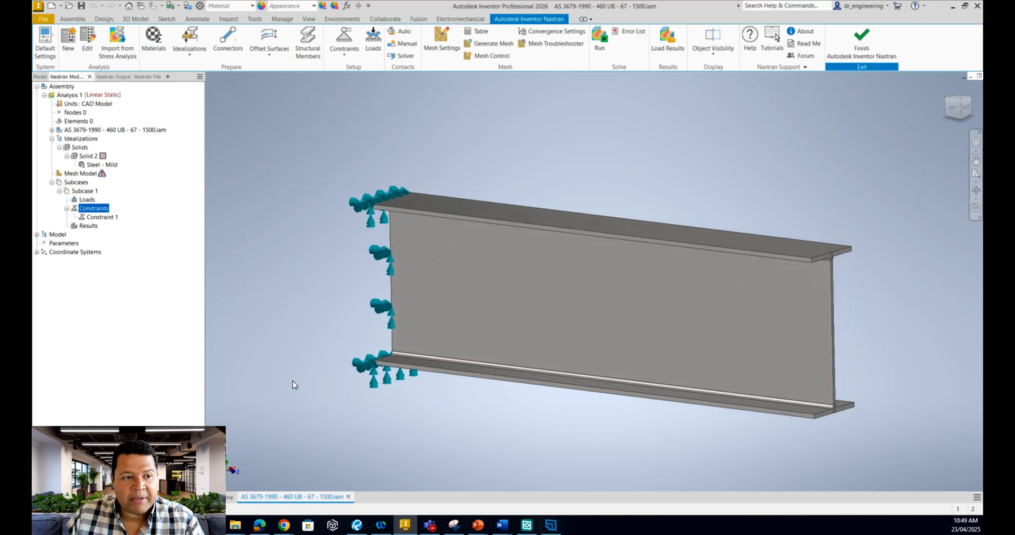
Create a force load with Fy of -100000 N on the web's end face at the beam's free end, displayed with a higher symbol density
right_click(87, 200)
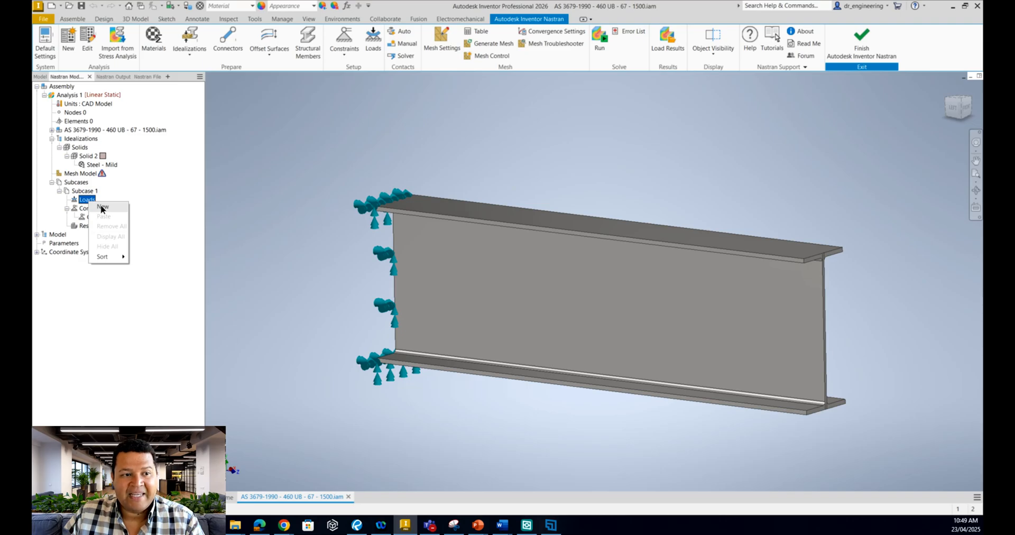
click(102, 209)
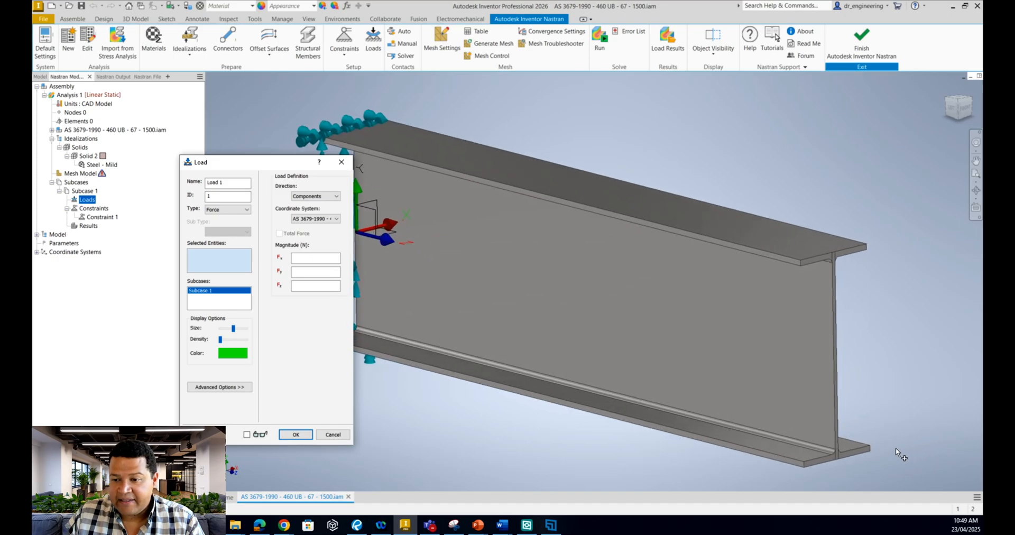
scroll(847, 232, up, 6)
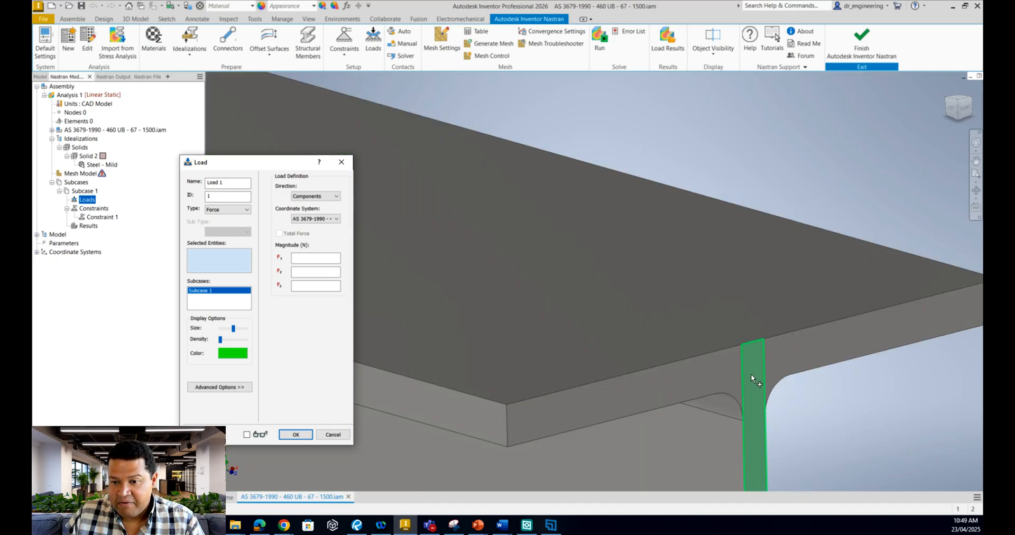
click(751, 379)
scroll(789, 318, down, 6)
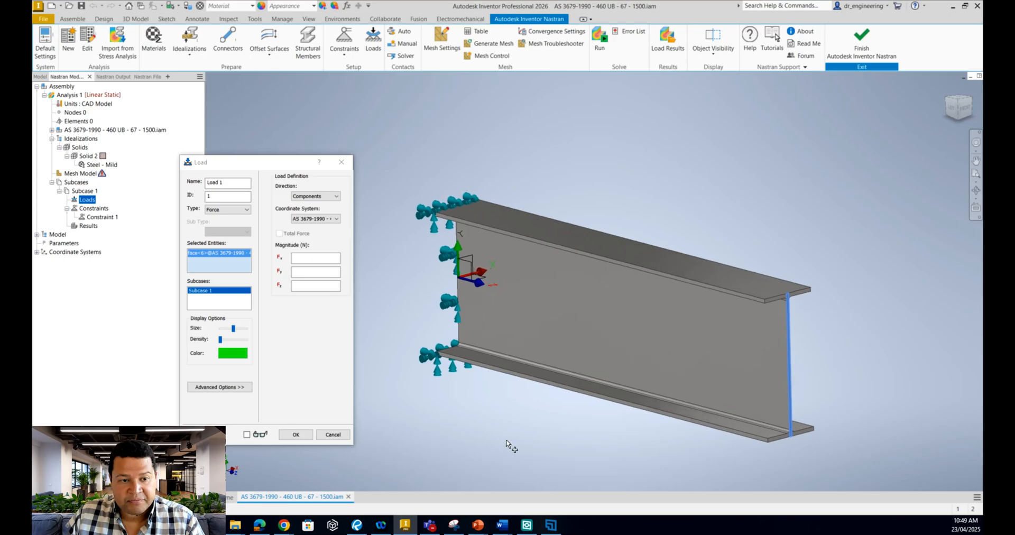
click(247, 435)
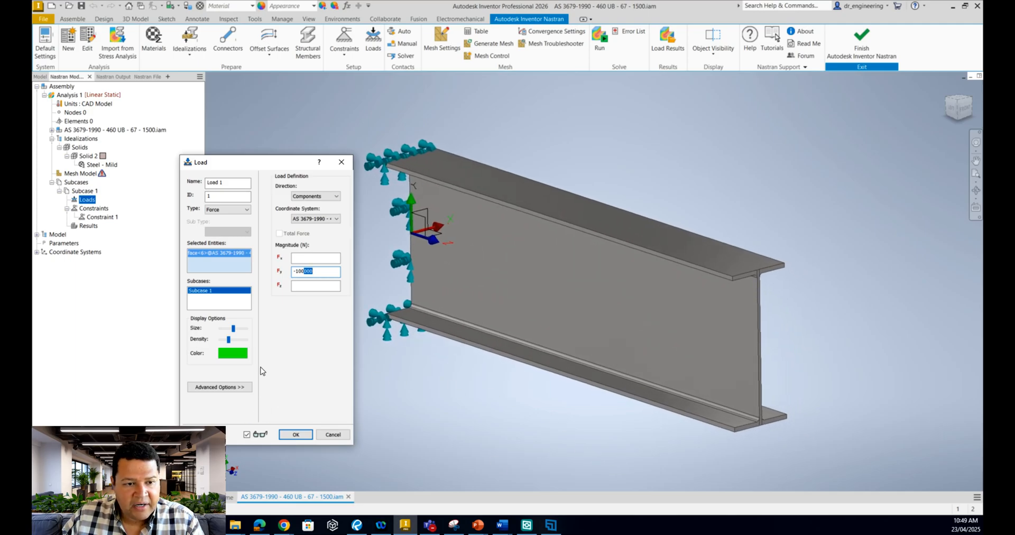
click(230, 340)
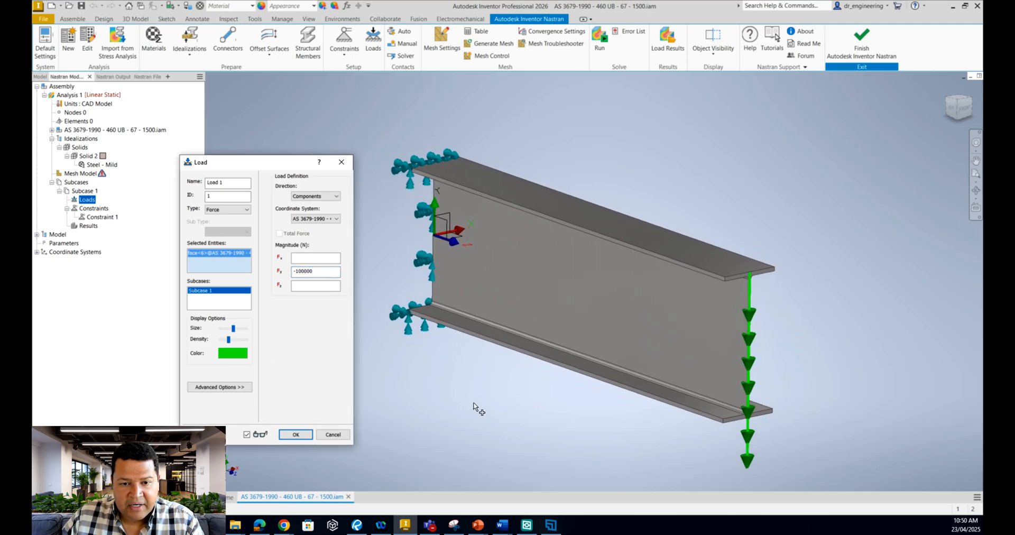
click(460, 430)
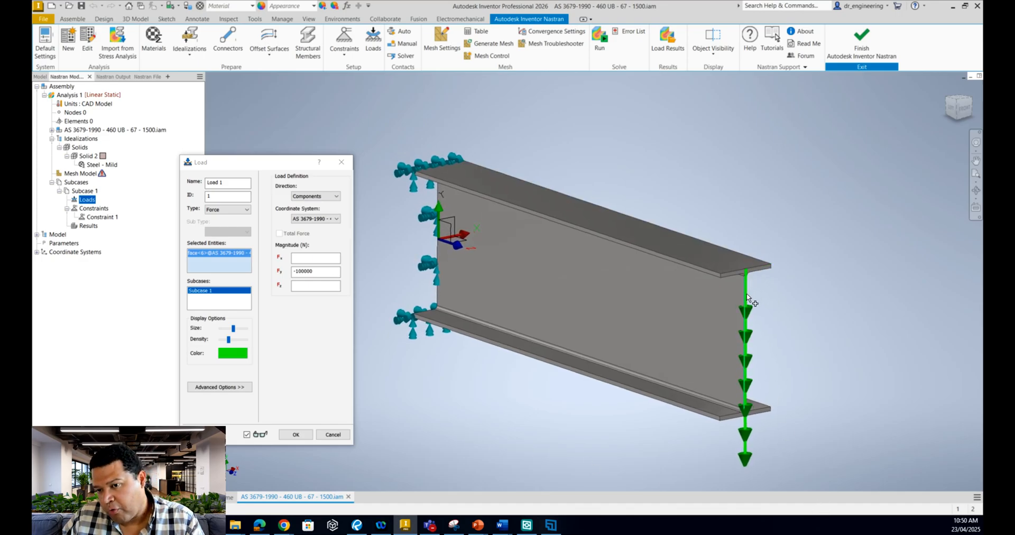
click(296, 435)
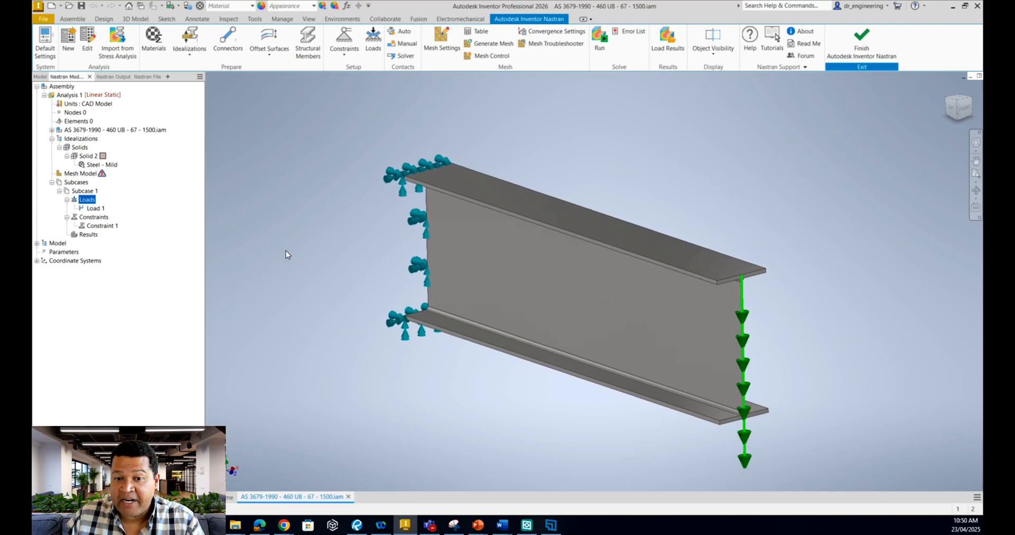
Generate the beam mesh with a 50 mm element size and linear element order, accepting the advanced mesh settings with projected midside nodes
right_click(83, 175)
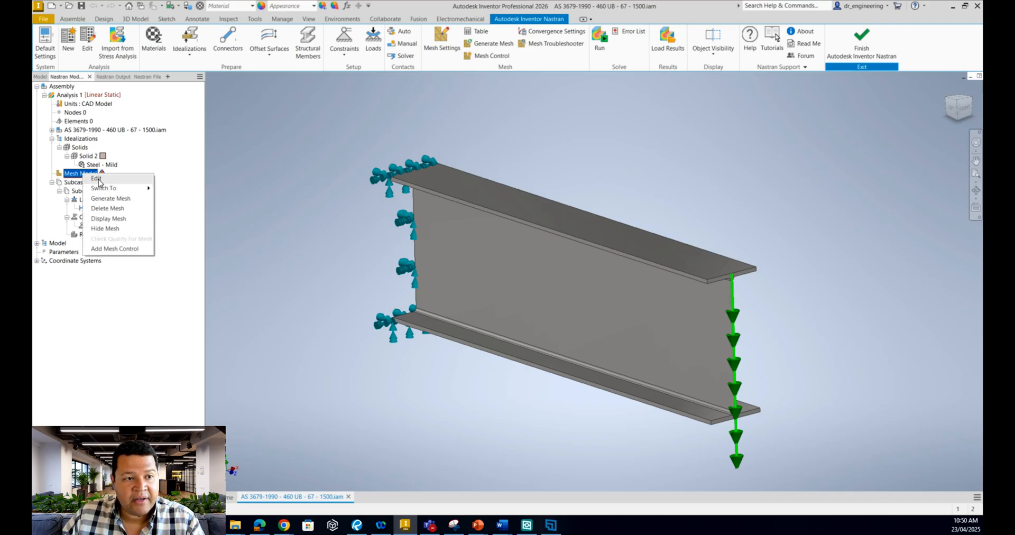
click(101, 179)
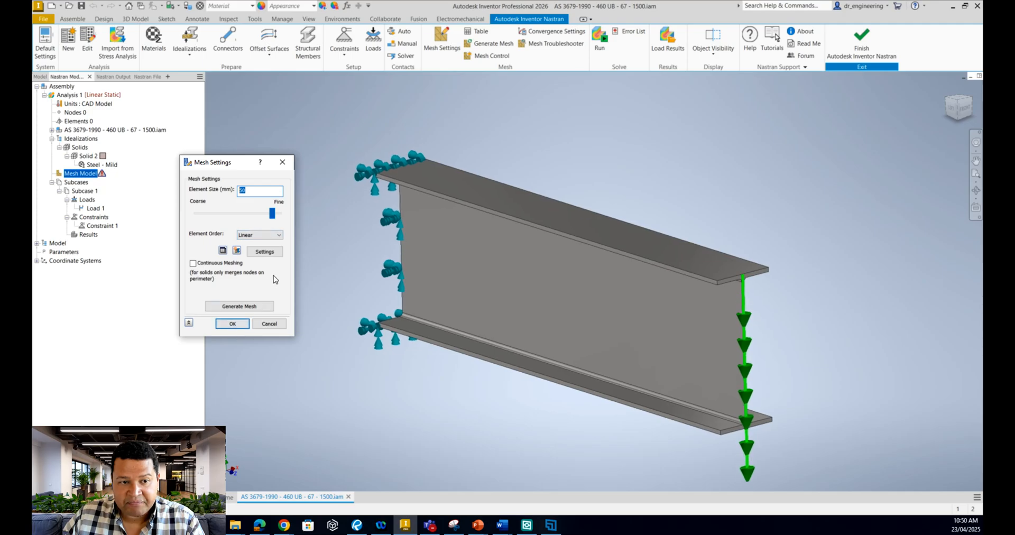
click(265, 252)
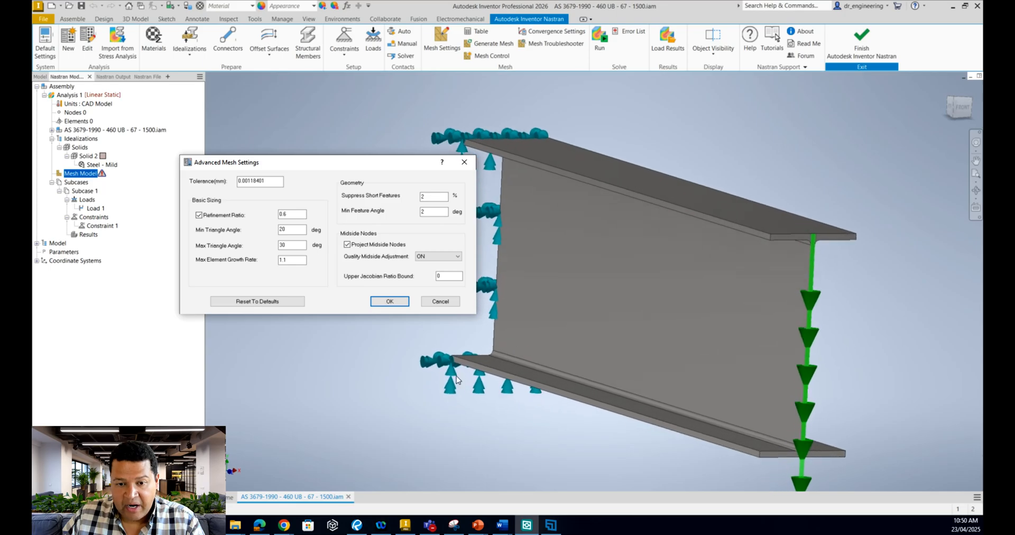
click(347, 244)
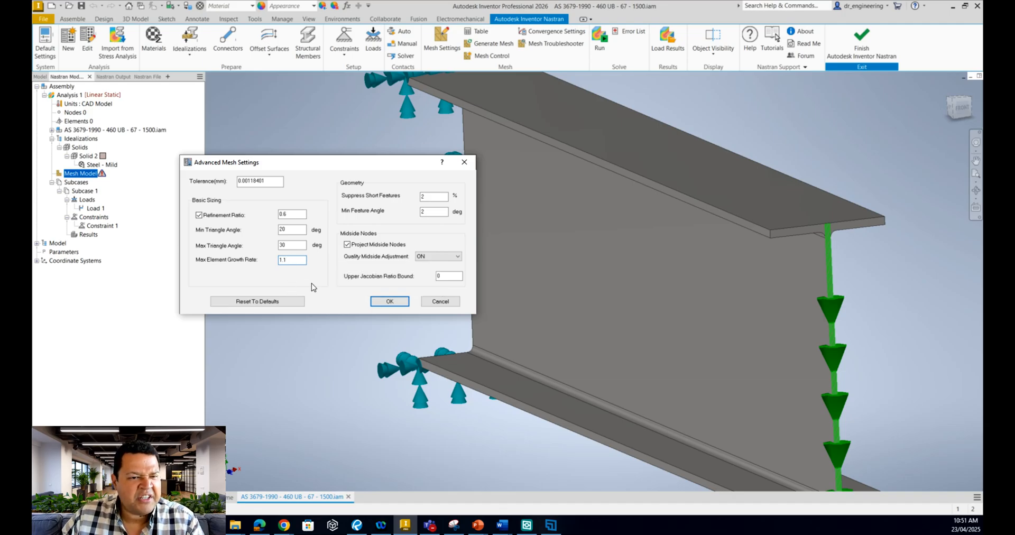
click(376, 302)
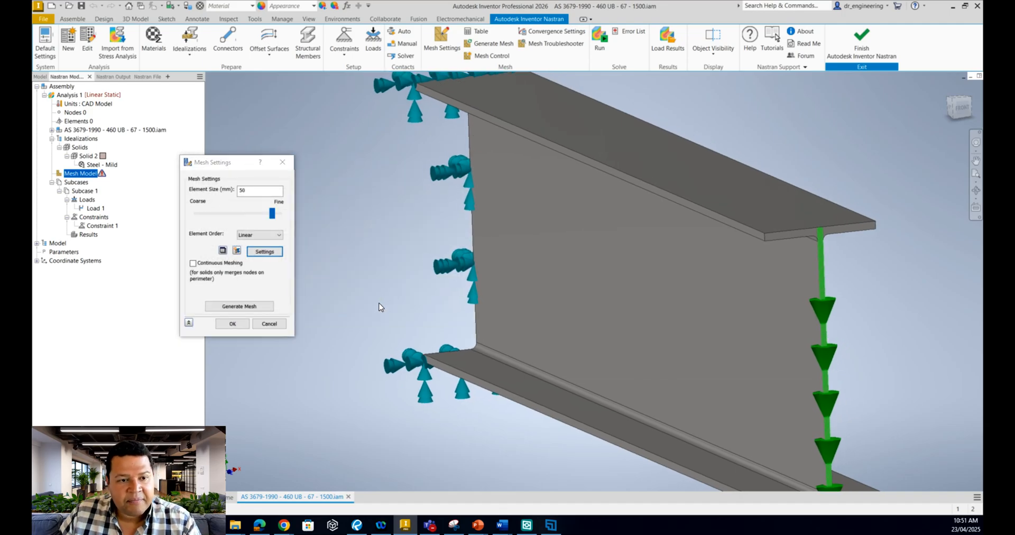
click(240, 307)
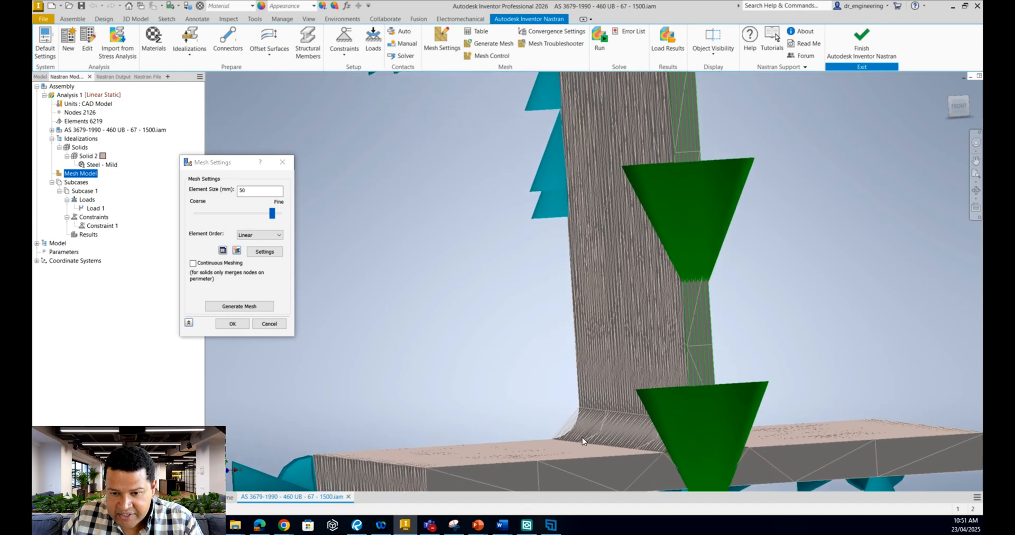
scroll(577, 425, up, 3)
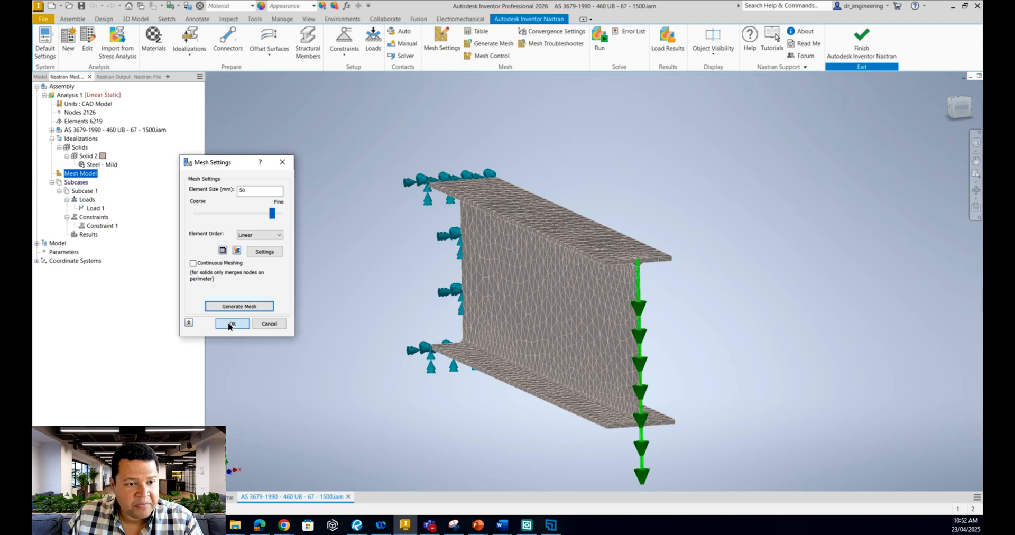
click(231, 324)
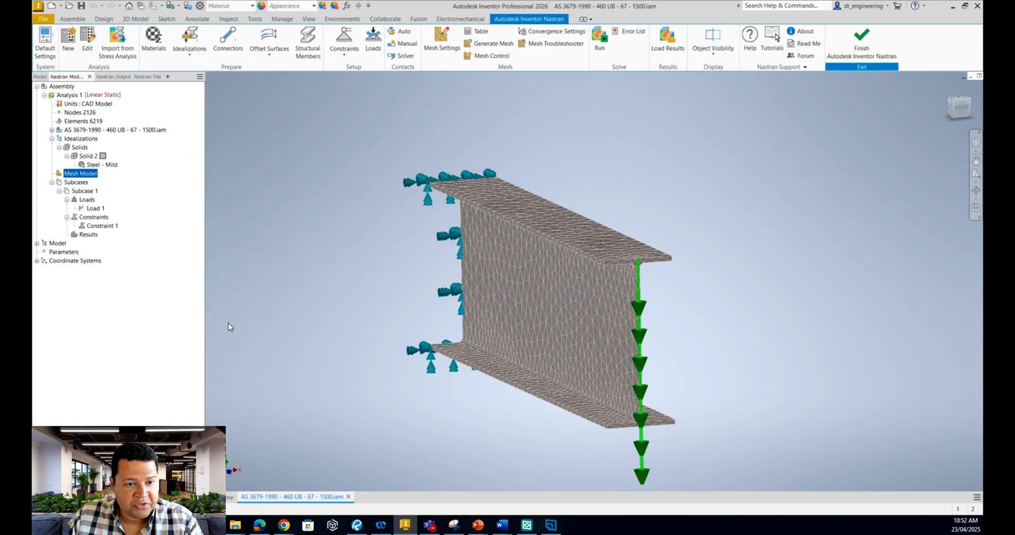
Add a mesh control to the mesh model with a face element size of 5 mm
right_click(86, 175)
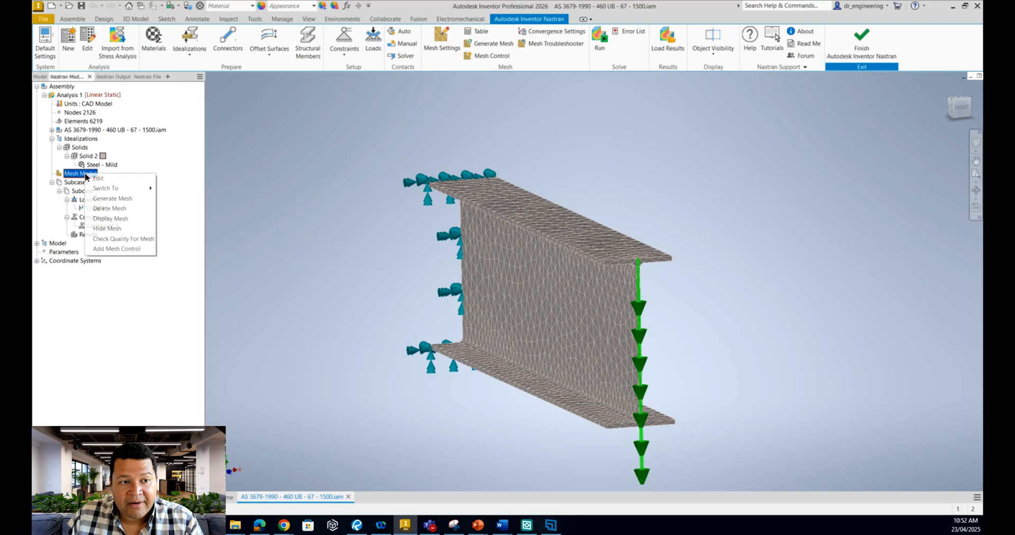
click(115, 249)
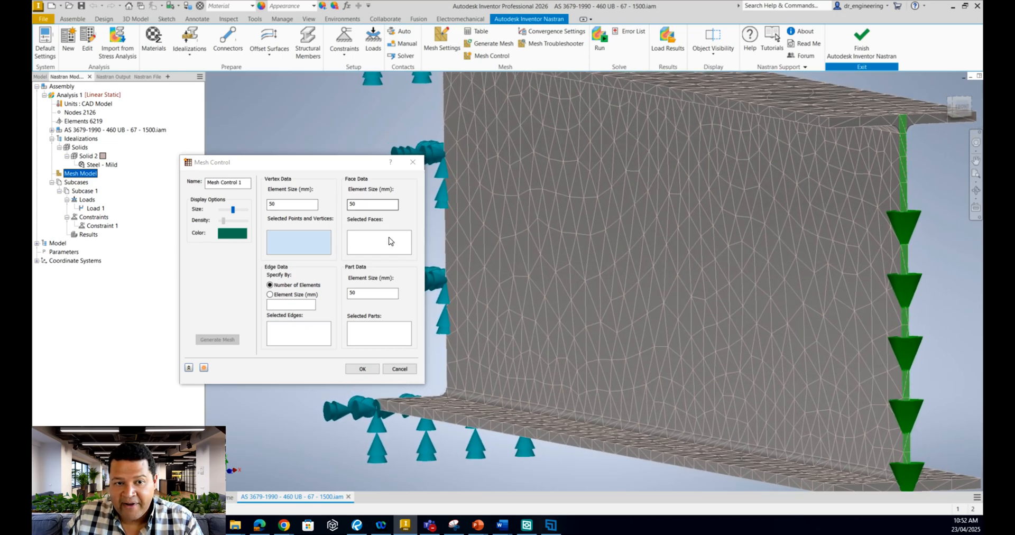
drag(362, 205, 326, 207)
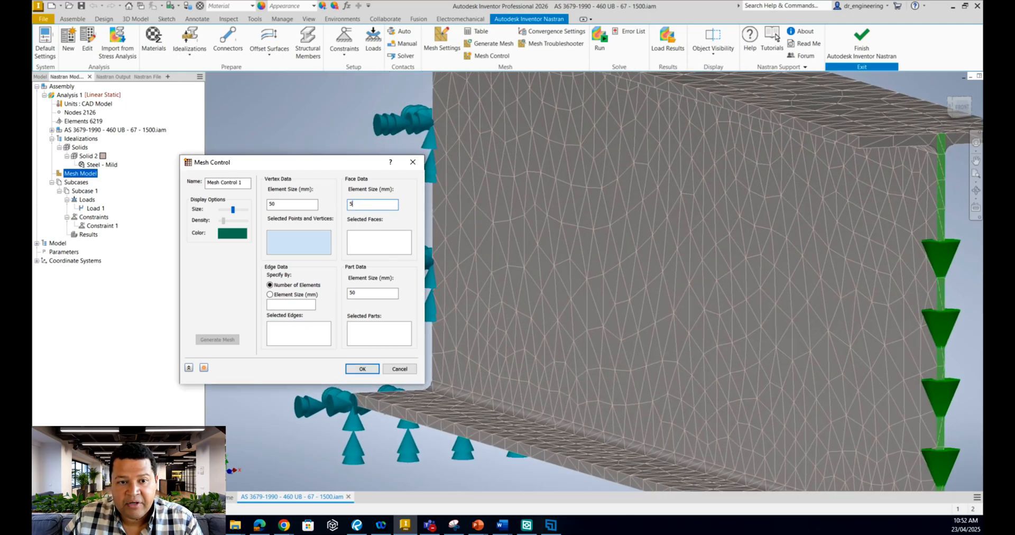
Assign the four fillet faces between web and flanges to the mesh control, regenerate the mesh and inspect the refined beam
click(359, 244)
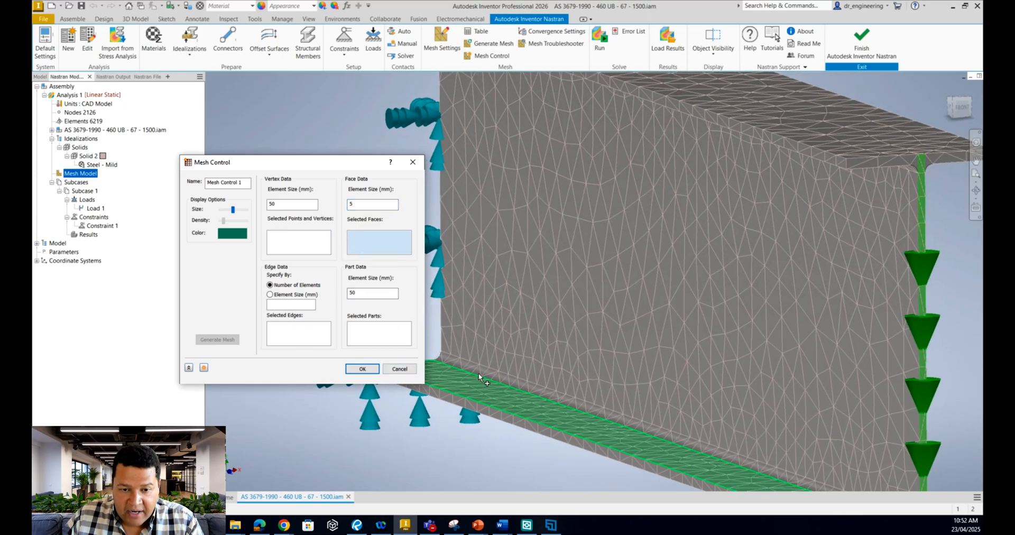
click(484, 370)
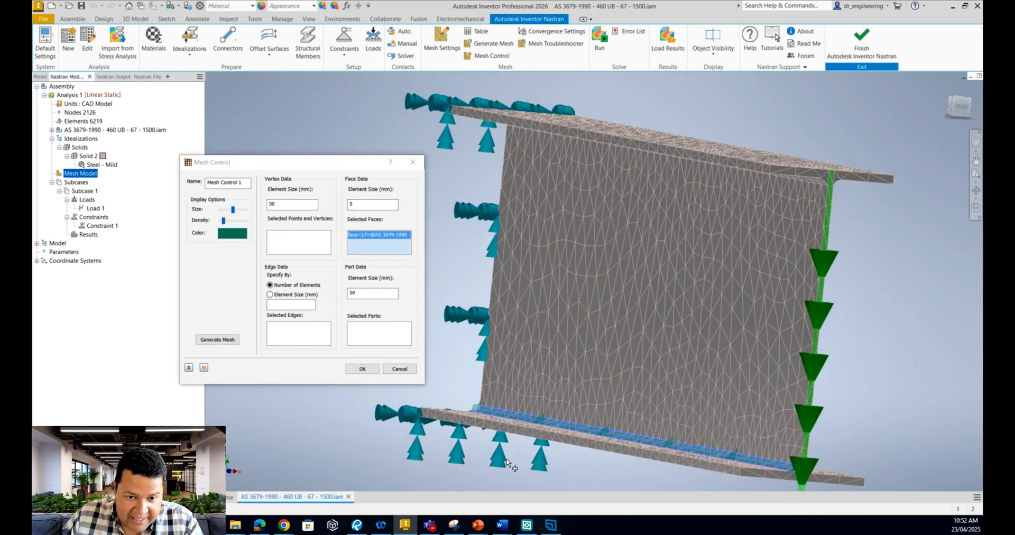
click(818, 202)
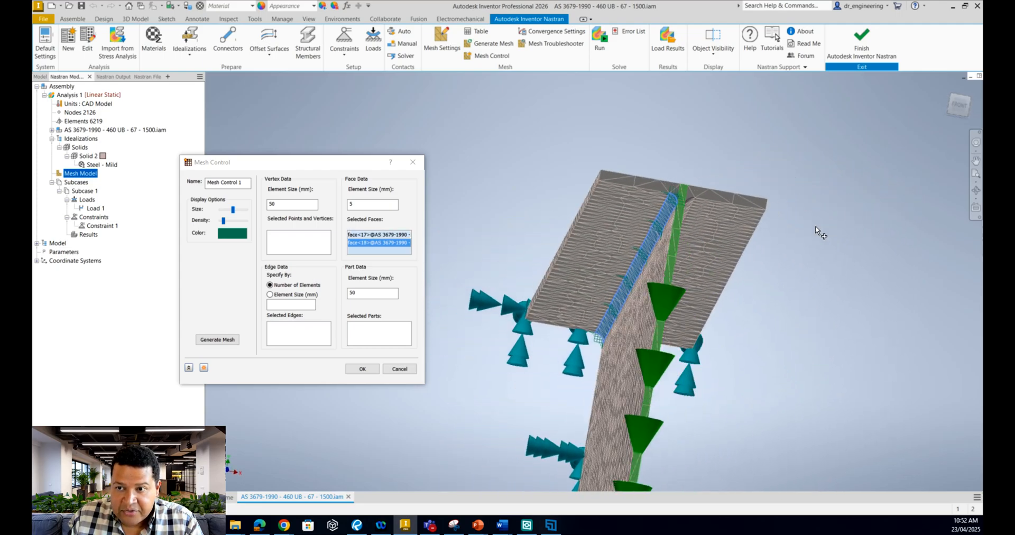
middle_drag(584, 236, 666, 395)
click(589, 316)
shift+middle_drag(671, 225, 540, 460)
click(552, 372)
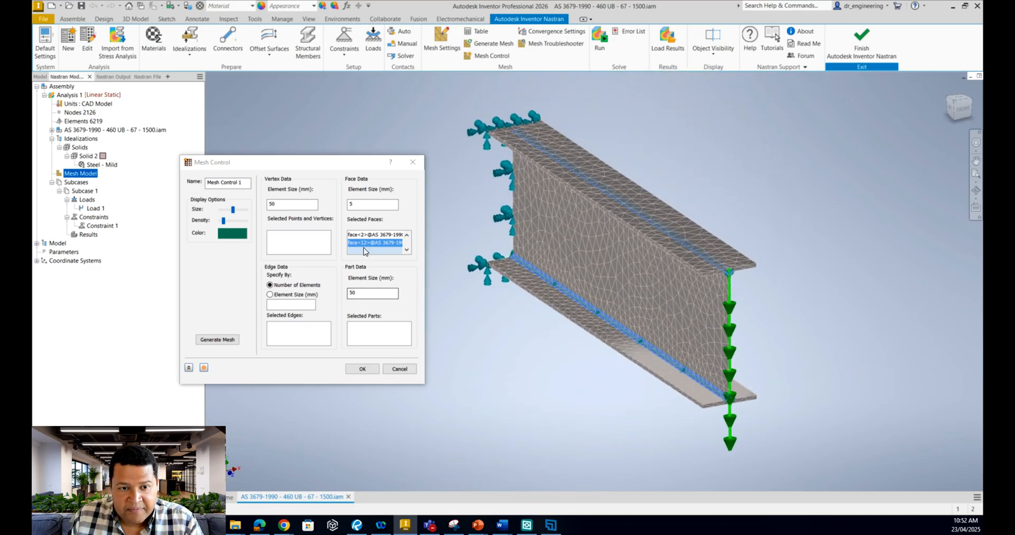
click(209, 342)
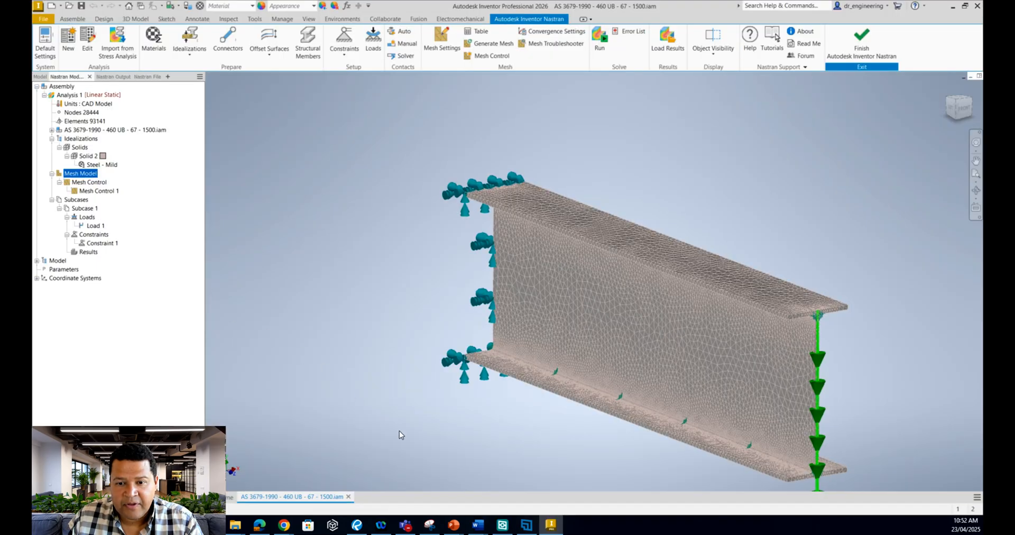
scroll(489, 437, up, 5)
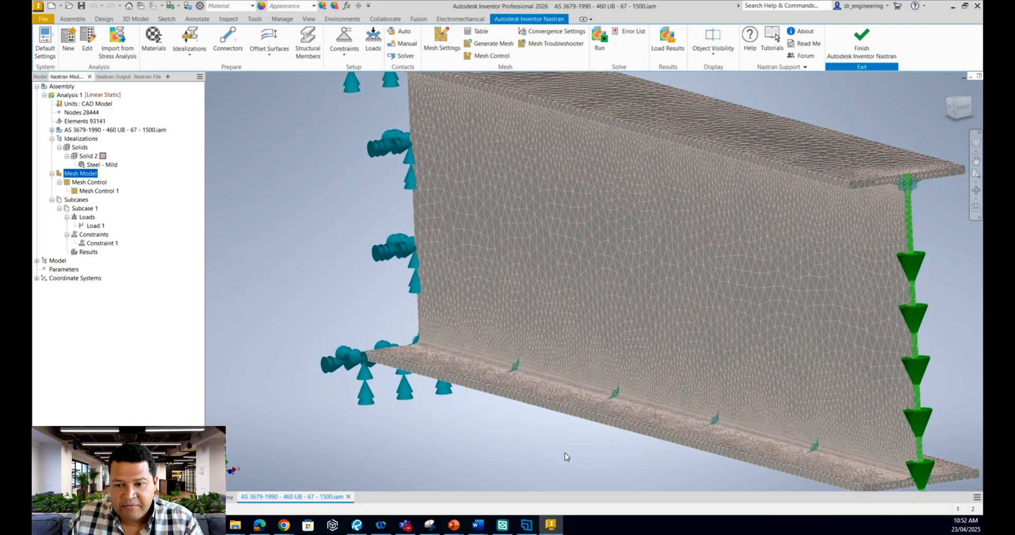
shift+middle_drag(565, 453, 354, 331)
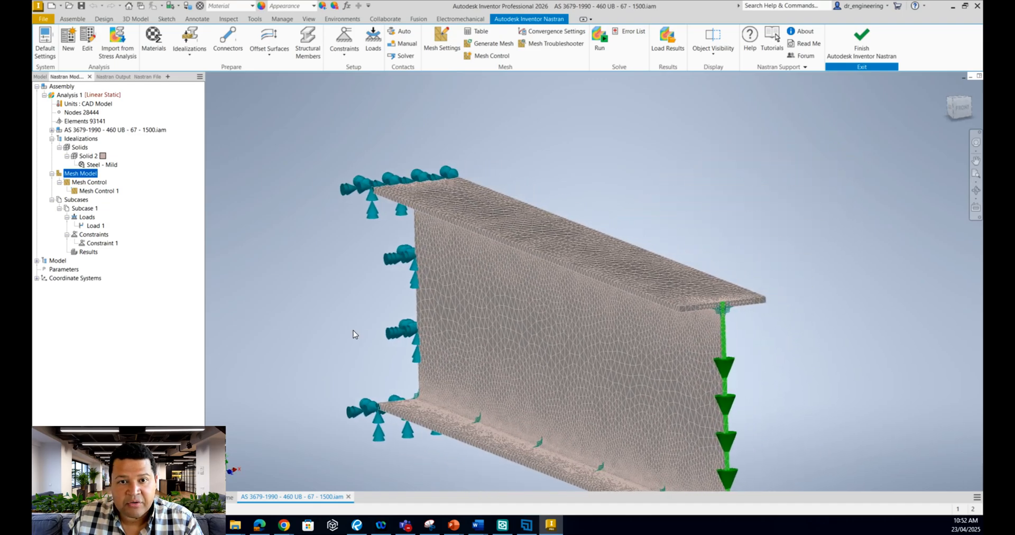